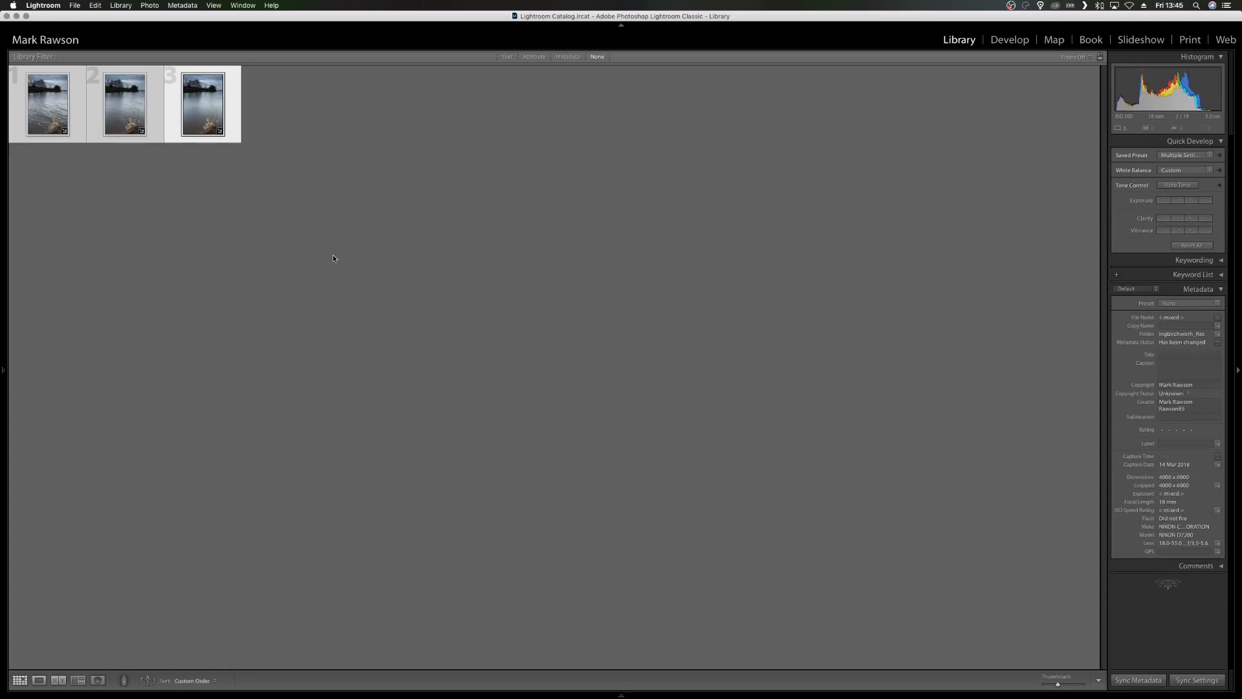
- Select the second and third river photos and open them together as layers in Photoshop
{"action": "left_click", "coordinate": [333, 258]}
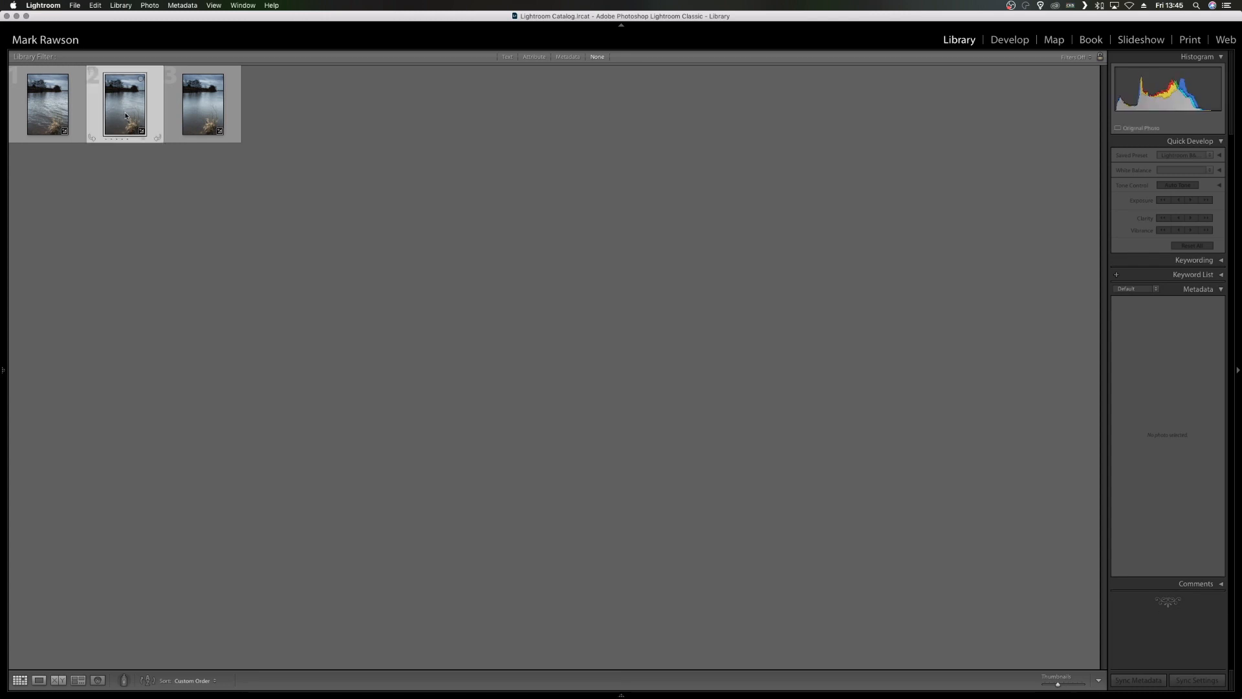
{"action": "left_click", "coordinate": [210, 111], "text": "super"}
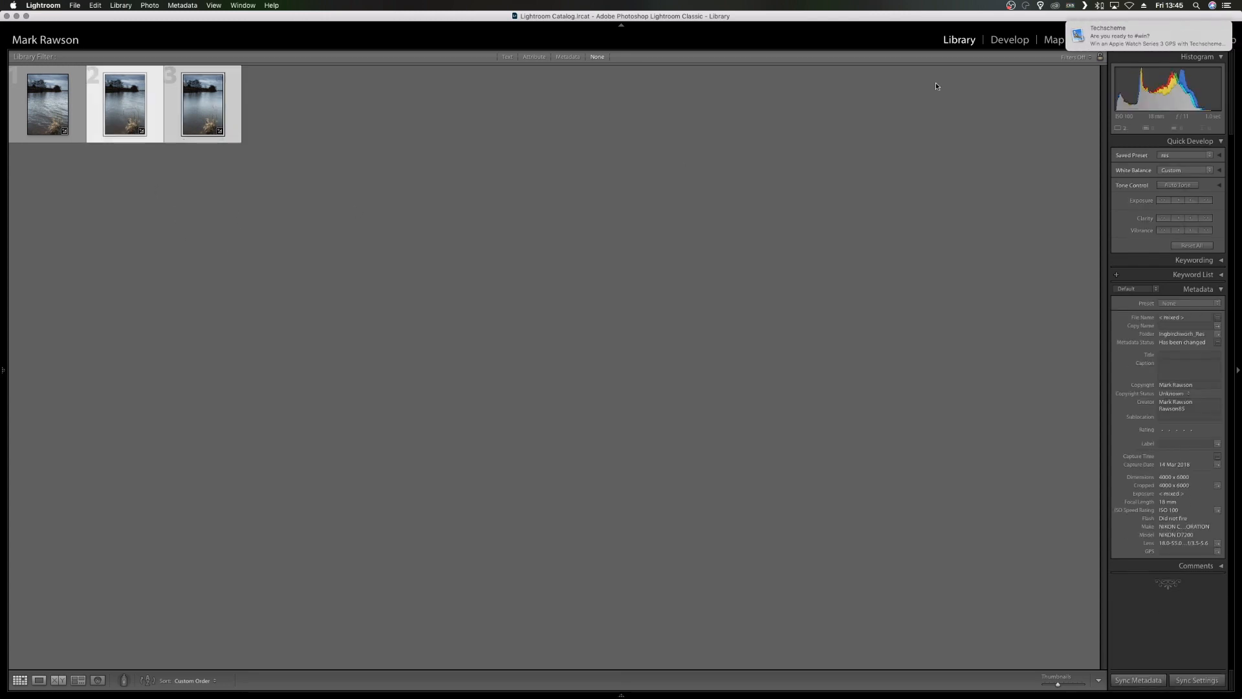
{"action": "right_click", "coordinate": [222, 108]}
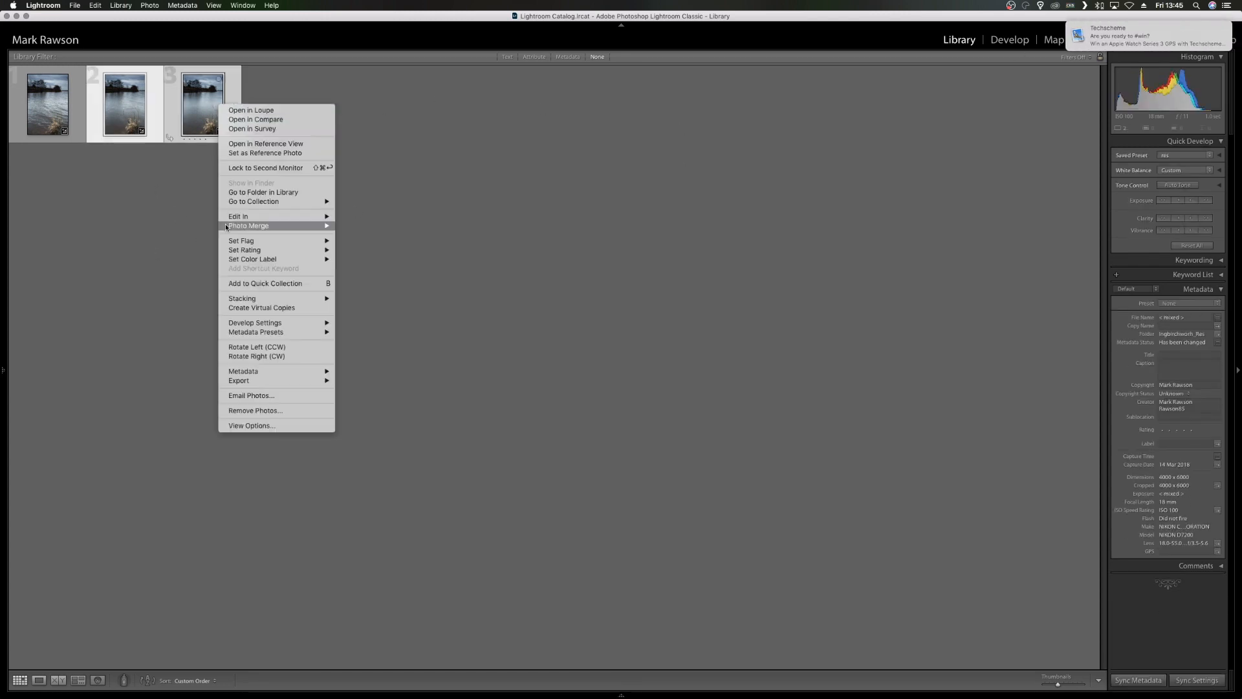
{"action": "mouse_move", "coordinate": [317, 218]}
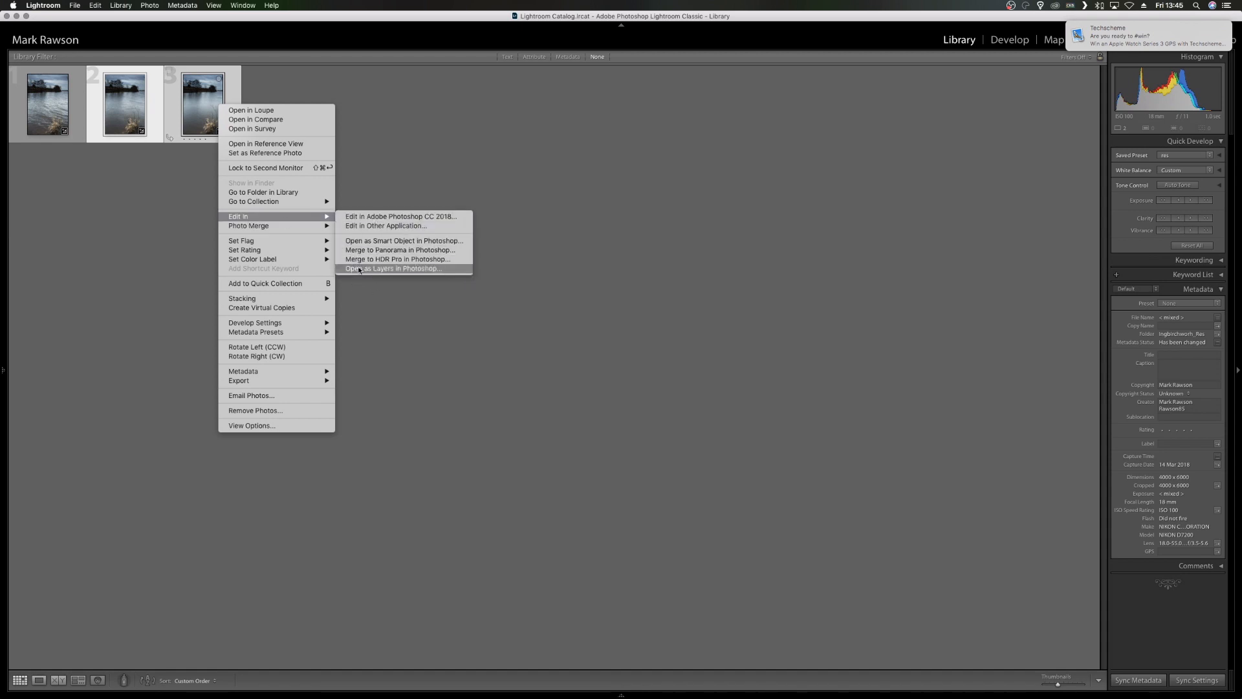
{"action": "left_click", "coordinate": [396, 269]}
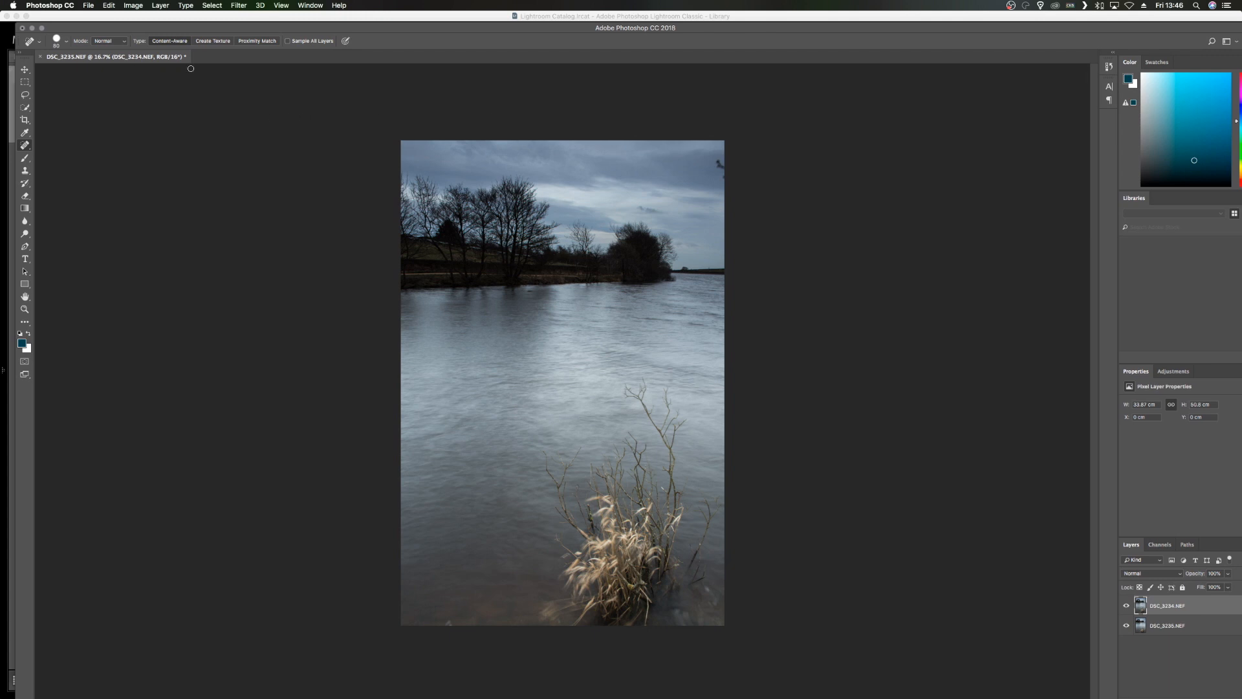
- Maximise the document window and compare the two exposures by hiding and showing the DSC_3234 layer
{"action": "double_click", "coordinate": [177, 30]}
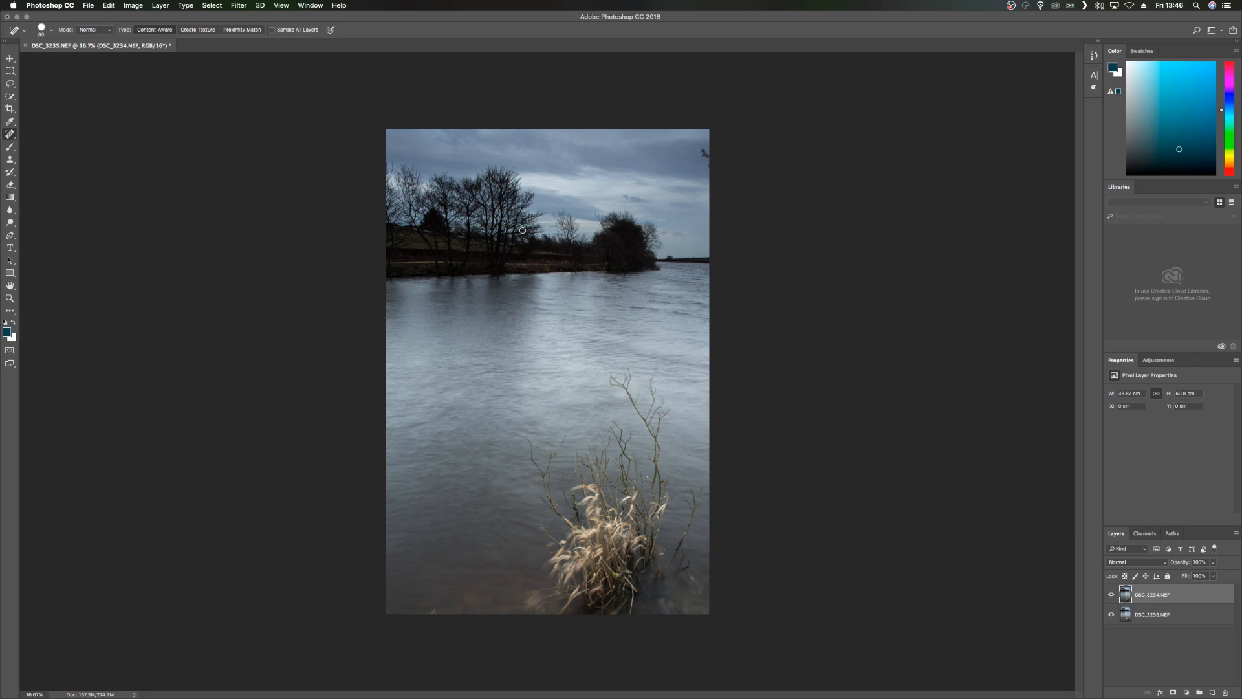
{"action": "left_click", "coordinate": [1111, 595]}
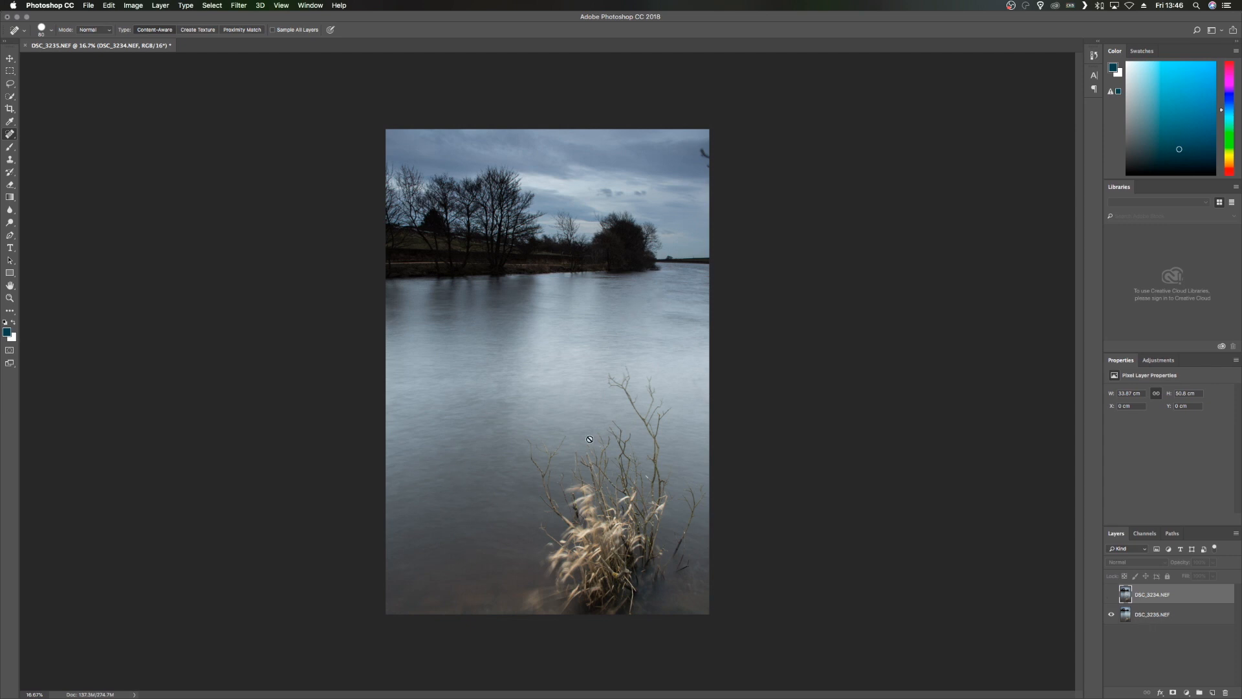
{"action": "left_click", "coordinate": [1112, 597]}
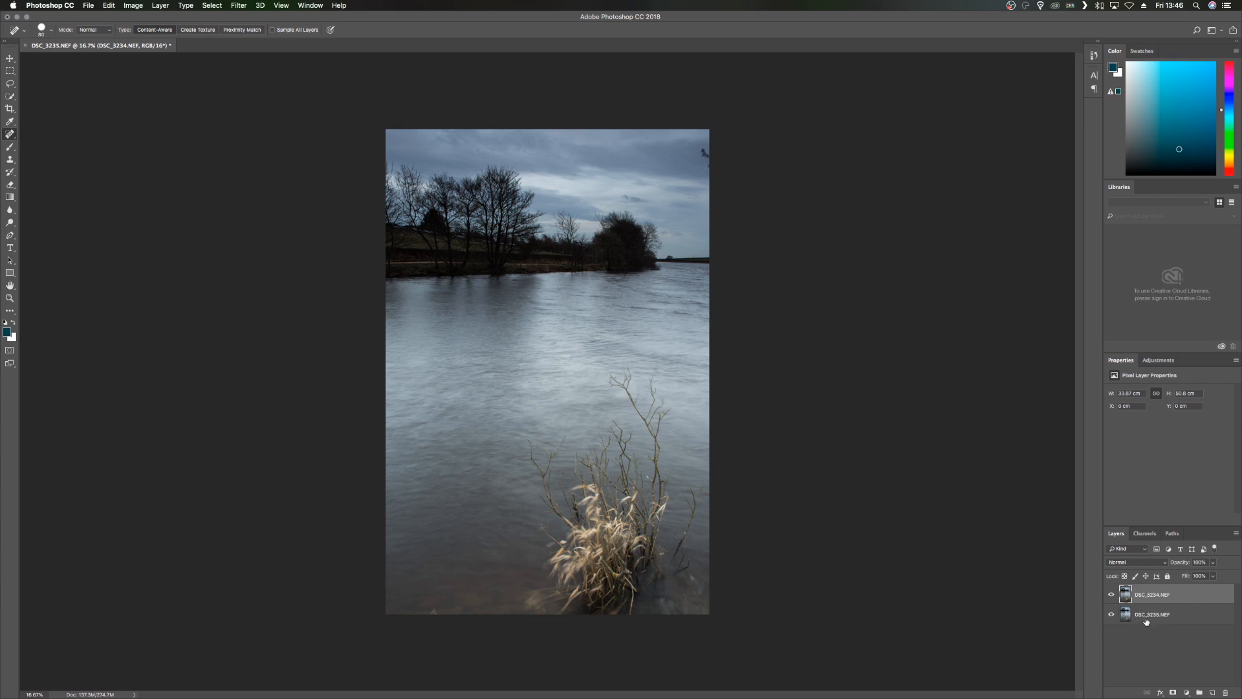
- Move the DSC_3235 layer above DSC_3234 and add a white layer mask to it
{"action": "left_click_drag", "start_coordinate": [1147, 616], "coordinate": [1147, 599]}
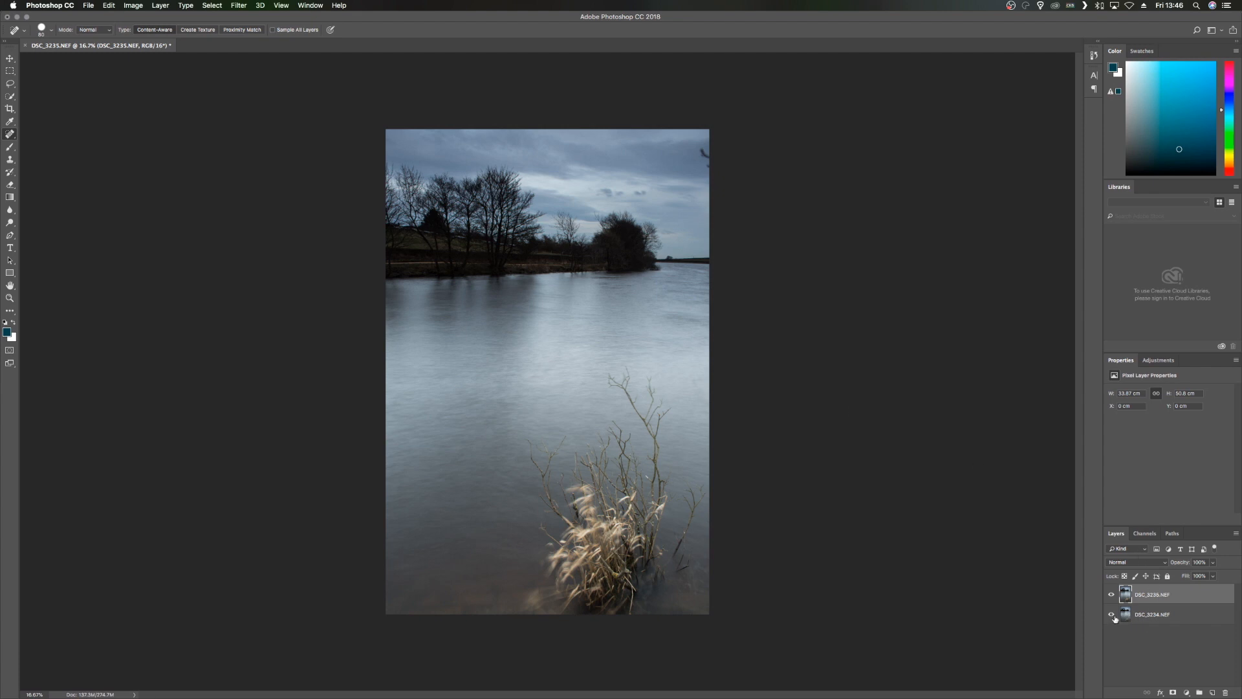
{"action": "left_click", "coordinate": [1173, 692]}
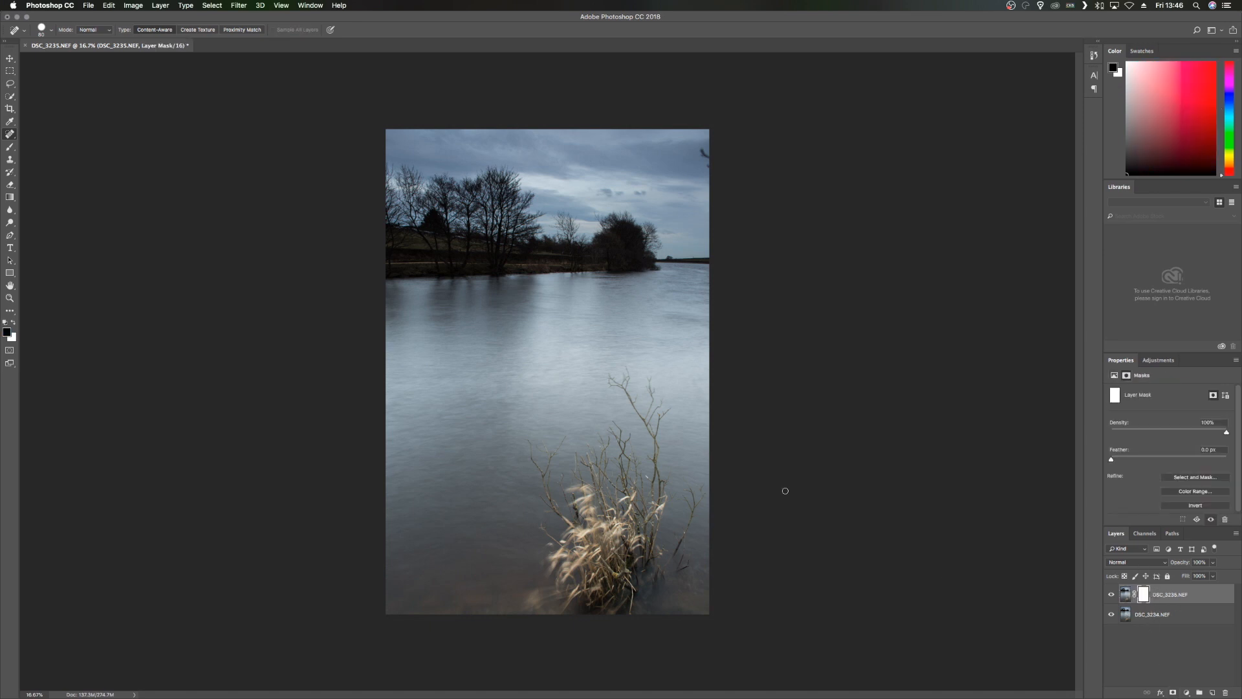
- Paint black on the DSC_3235 mask over the far-bank trees with a soft 500 px brush at reduced opacity
{"action": "left_click", "coordinate": [10, 148]}
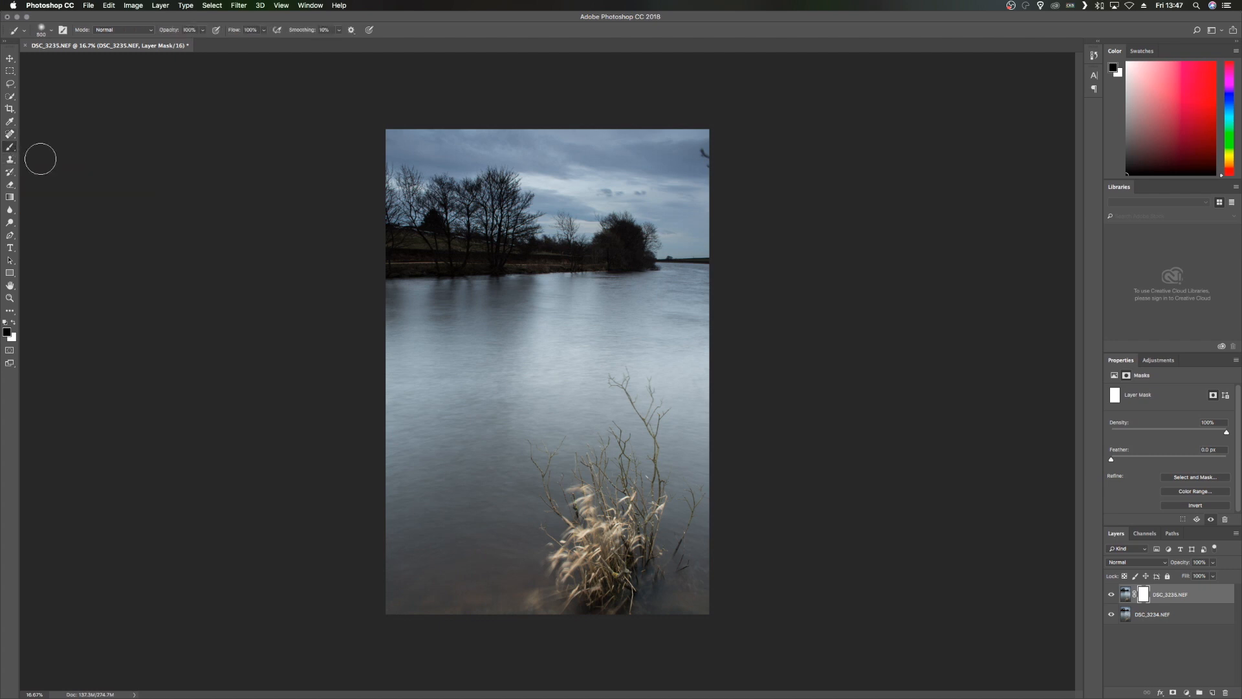
{"action": "left_click", "coordinate": [49, 32]}
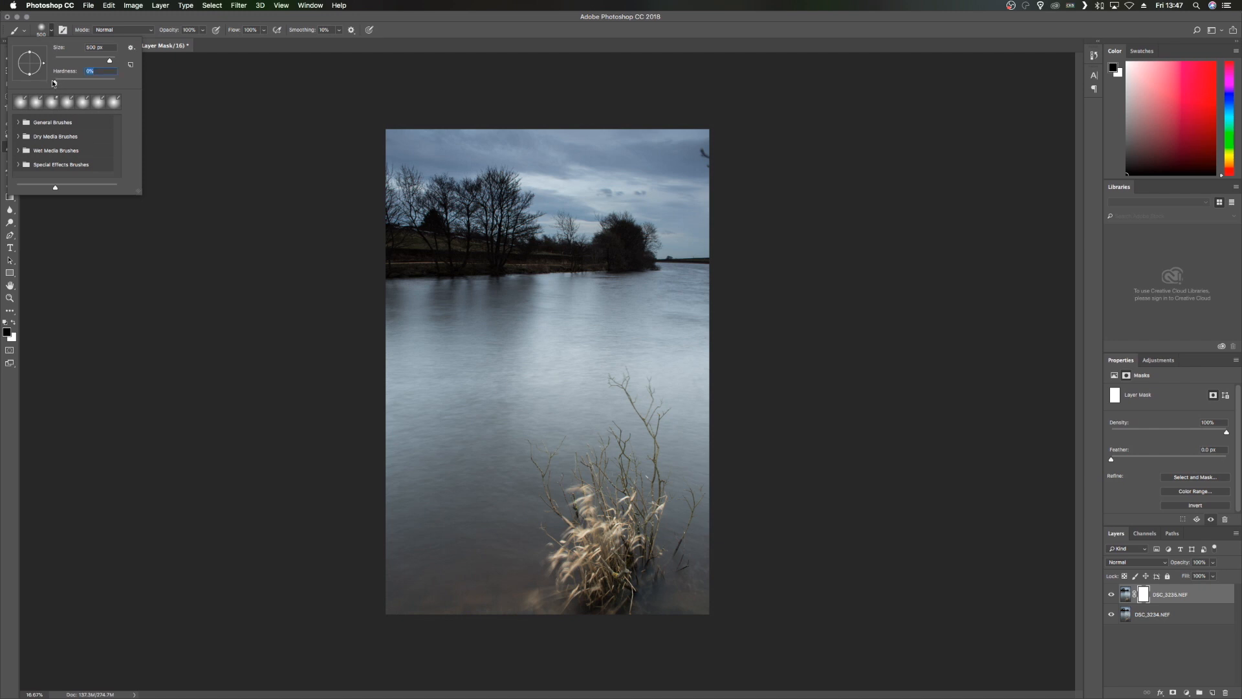
{"action": "left_click", "coordinate": [168, 31]}
{"action": "left_click_drag", "start_coordinate": [170, 32], "coordinate": [166, 32]}
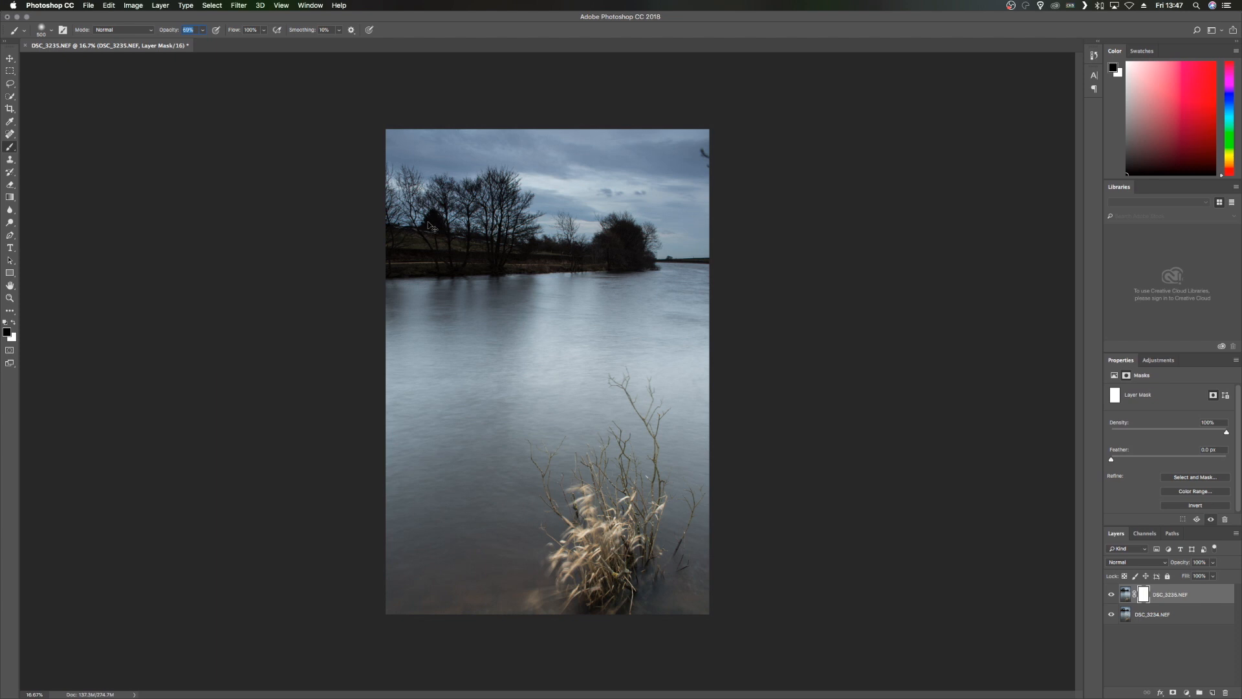
{"action": "key", "text": "super+plus"}
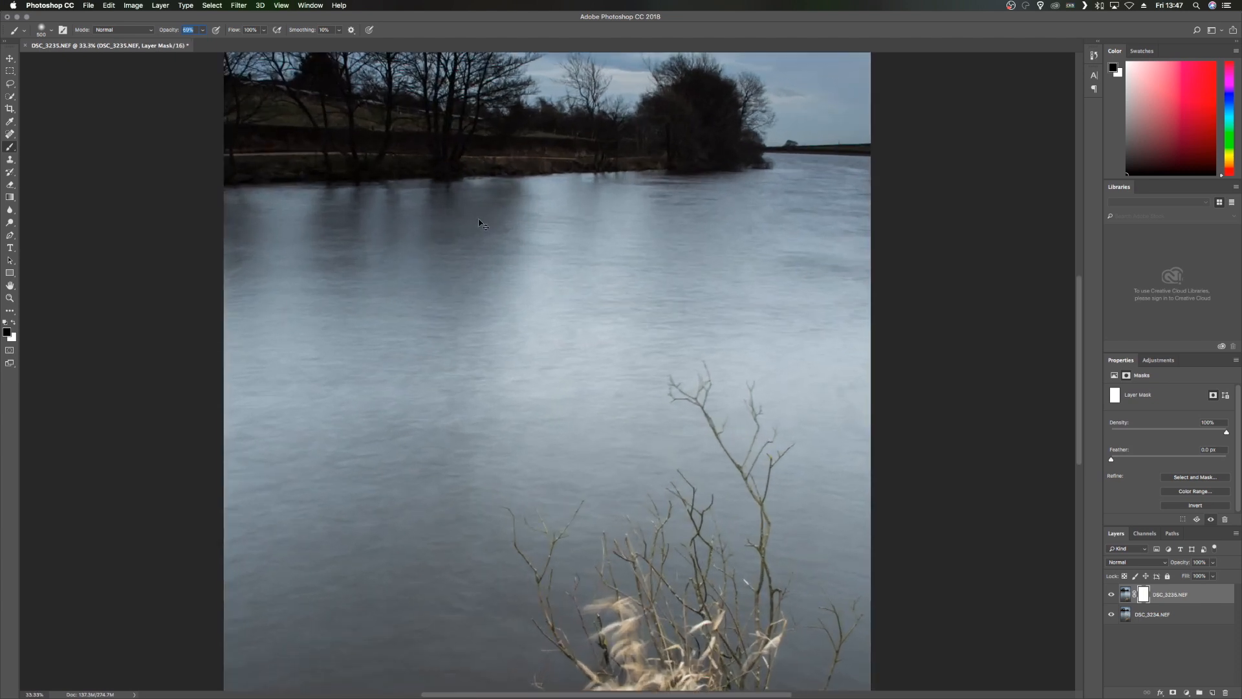
{"action": "key", "text": "super+plus"}
{"action": "scroll", "coordinate": [355, 189], "scroll_direction": "up", "scroll_amount": 10}
{"action": "scroll", "coordinate": [355, 188], "scroll_direction": "left", "scroll_amount": 4}
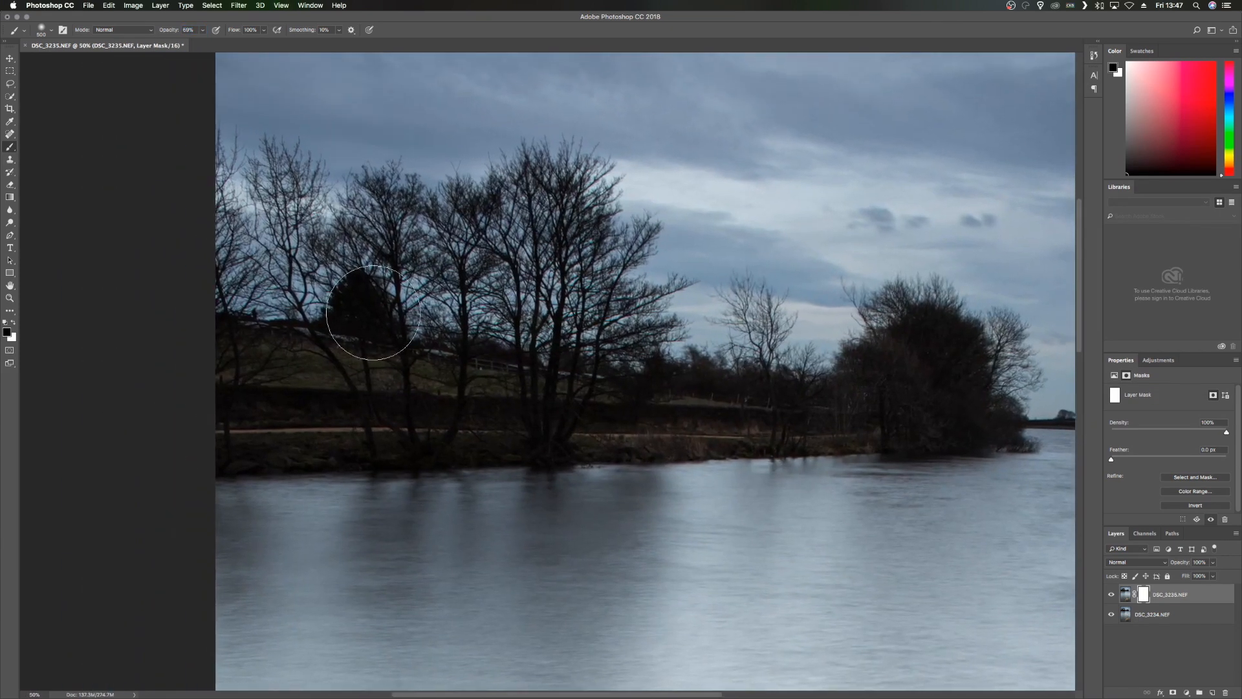
{"action": "mouse_move", "coordinate": [401, 343]}
{"action": "left_mouse_down"}
{"action": "mouse_move", "coordinate": [478, 320]}
{"action": "mouse_move", "coordinate": [486, 346]}
{"action": "left_mouse_up"}
{"action": "mouse_move", "coordinate": [549, 382]}
{"action": "left_mouse_down"}
{"action": "mouse_move", "coordinate": [255, 455]}
{"action": "mouse_move", "coordinate": [587, 419]}
{"action": "mouse_move", "coordinate": [738, 429]}
{"action": "mouse_move", "coordinate": [1001, 419]}
{"action": "mouse_move", "coordinate": [995, 347]}
{"action": "mouse_move", "coordinate": [1000, 364]}
{"action": "mouse_move", "coordinate": [925, 312]}
{"action": "mouse_move", "coordinate": [892, 330]}
{"action": "left_mouse_up"}
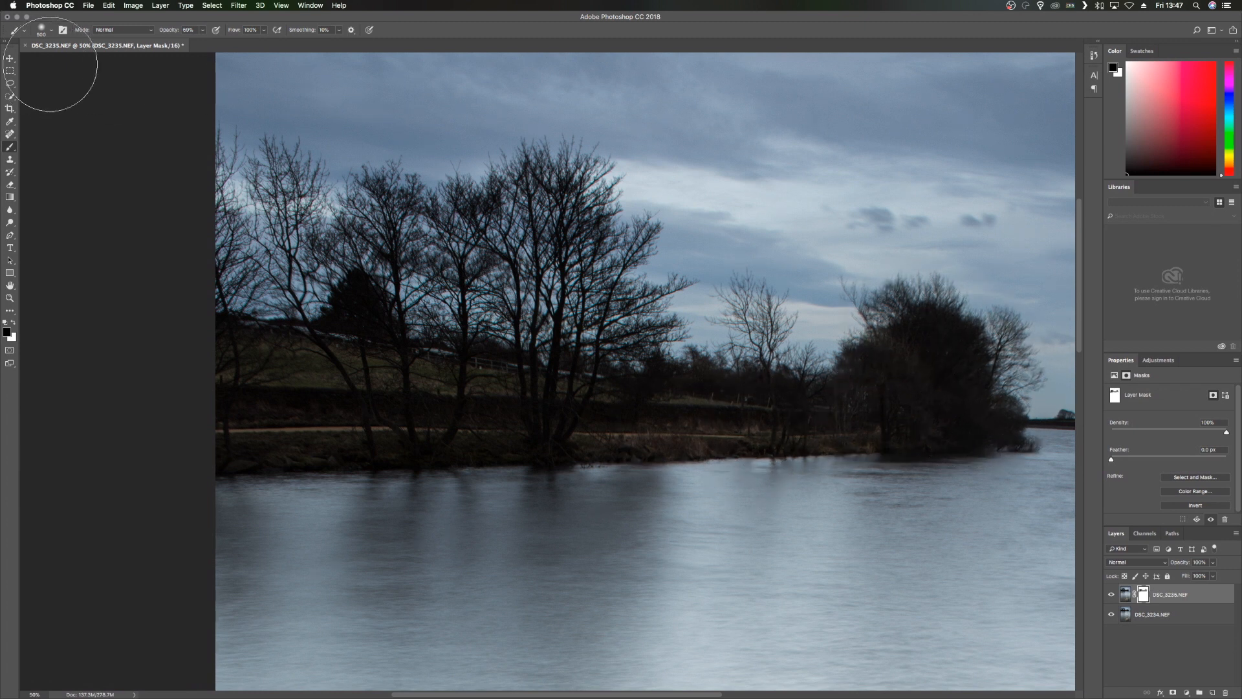
- Repaint the trees and far bank on the mask with higher brush opacity, using a smaller brush for the bank's waterline
{"action": "left_click_drag", "start_coordinate": [168, 31], "coordinate": [187, 31]}
{"action": "mouse_move", "coordinate": [856, 363]}
{"action": "left_mouse_down"}
{"action": "mouse_move", "coordinate": [999, 376]}
{"action": "mouse_move", "coordinate": [993, 351]}
{"action": "mouse_move", "coordinate": [1013, 415]}
{"action": "mouse_move", "coordinate": [931, 321]}
{"action": "mouse_move", "coordinate": [877, 322]}
{"action": "mouse_move", "coordinate": [856, 308]}
{"action": "mouse_move", "coordinate": [917, 349]}
{"action": "mouse_move", "coordinate": [903, 422]}
{"action": "mouse_move", "coordinate": [630, 451]}
{"action": "mouse_move", "coordinate": [478, 435]}
{"action": "mouse_move", "coordinate": [244, 442]}
{"action": "mouse_move", "coordinate": [214, 361]}
{"action": "mouse_move", "coordinate": [238, 298]}
{"action": "mouse_move", "coordinate": [296, 298]}
{"action": "mouse_move", "coordinate": [304, 320]}
{"action": "mouse_move", "coordinate": [403, 342]}
{"action": "mouse_move", "coordinate": [515, 330]}
{"action": "mouse_move", "coordinate": [538, 365]}
{"action": "mouse_move", "coordinate": [631, 336]}
{"action": "mouse_move", "coordinate": [695, 398]}
{"action": "mouse_move", "coordinate": [755, 351]}
{"action": "mouse_move", "coordinate": [750, 310]}
{"action": "mouse_move", "coordinate": [815, 387]}
{"action": "mouse_move", "coordinate": [518, 399]}
{"action": "mouse_move", "coordinate": [529, 350]}
{"action": "mouse_move", "coordinate": [604, 311]}
{"action": "mouse_move", "coordinate": [573, 206]}
{"action": "mouse_move", "coordinate": [584, 208]}
{"action": "mouse_move", "coordinate": [572, 187]}
{"action": "mouse_move", "coordinate": [529, 175]}
{"action": "mouse_move", "coordinate": [568, 167]}
{"action": "mouse_move", "coordinate": [592, 191]}
{"action": "mouse_move", "coordinate": [603, 235]}
{"action": "mouse_move", "coordinate": [640, 254]}
{"action": "mouse_move", "coordinate": [658, 319]}
{"action": "mouse_move", "coordinate": [615, 292]}
{"action": "mouse_move", "coordinate": [654, 320]}
{"action": "mouse_move", "coordinate": [650, 332]}
{"action": "mouse_move", "coordinate": [598, 235]}
{"action": "mouse_move", "coordinate": [510, 229]}
{"action": "mouse_move", "coordinate": [468, 197]}
{"action": "mouse_move", "coordinate": [465, 239]}
{"action": "mouse_move", "coordinate": [395, 232]}
{"action": "mouse_move", "coordinate": [374, 210]}
{"action": "mouse_move", "coordinate": [367, 253]}
{"action": "mouse_move", "coordinate": [287, 184]}
{"action": "mouse_move", "coordinate": [284, 148]}
{"action": "mouse_move", "coordinate": [207, 144]}
{"action": "mouse_move", "coordinate": [258, 170]}
{"action": "mouse_move", "coordinate": [373, 296]}
{"action": "mouse_move", "coordinate": [560, 410]}
{"action": "mouse_move", "coordinate": [304, 421]}
{"action": "mouse_move", "coordinate": [784, 415]}
{"action": "mouse_move", "coordinate": [587, 409]}
{"action": "mouse_move", "coordinate": [623, 431]}
{"action": "mouse_move", "coordinate": [374, 421]}
{"action": "left_mouse_up"}
{"action": "key", "text": "bracketleft"}
{"action": "key", "text": "bracketleft"}
{"action": "mouse_move", "coordinate": [743, 419]}
{"action": "left_mouse_down"}
{"action": "mouse_move", "coordinate": [864, 413]}
{"action": "mouse_move", "coordinate": [715, 421]}
{"action": "mouse_move", "coordinate": [871, 423]}
{"action": "mouse_move", "coordinate": [784, 414]}
{"action": "mouse_move", "coordinate": [643, 430]}
{"action": "left_mouse_up"}
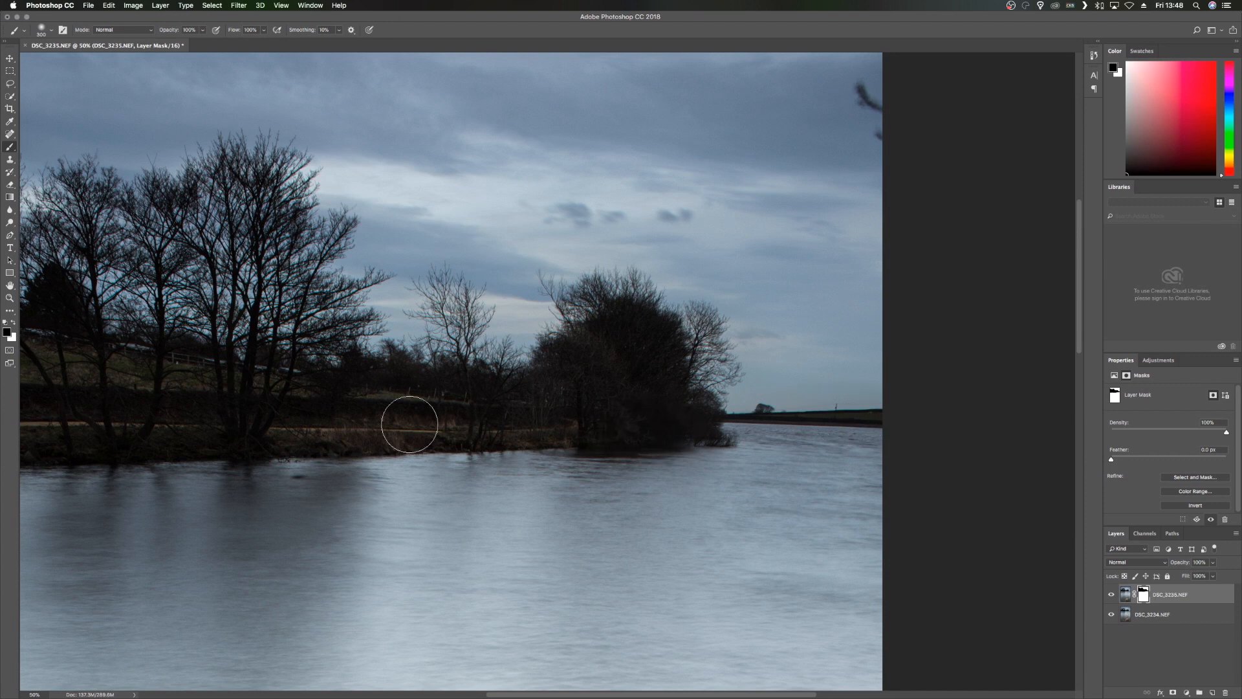
- Swap the mask painting colour to white, lower the brush opacity to 47% and reduce the brush size
{"action": "left_click", "coordinate": [14, 322]}
{"action": "left_click_drag", "start_coordinate": [171, 35], "coordinate": [145, 34]}
{"action": "key", "text": "bracketleft"}
{"action": "key", "text": "bracketleft"}
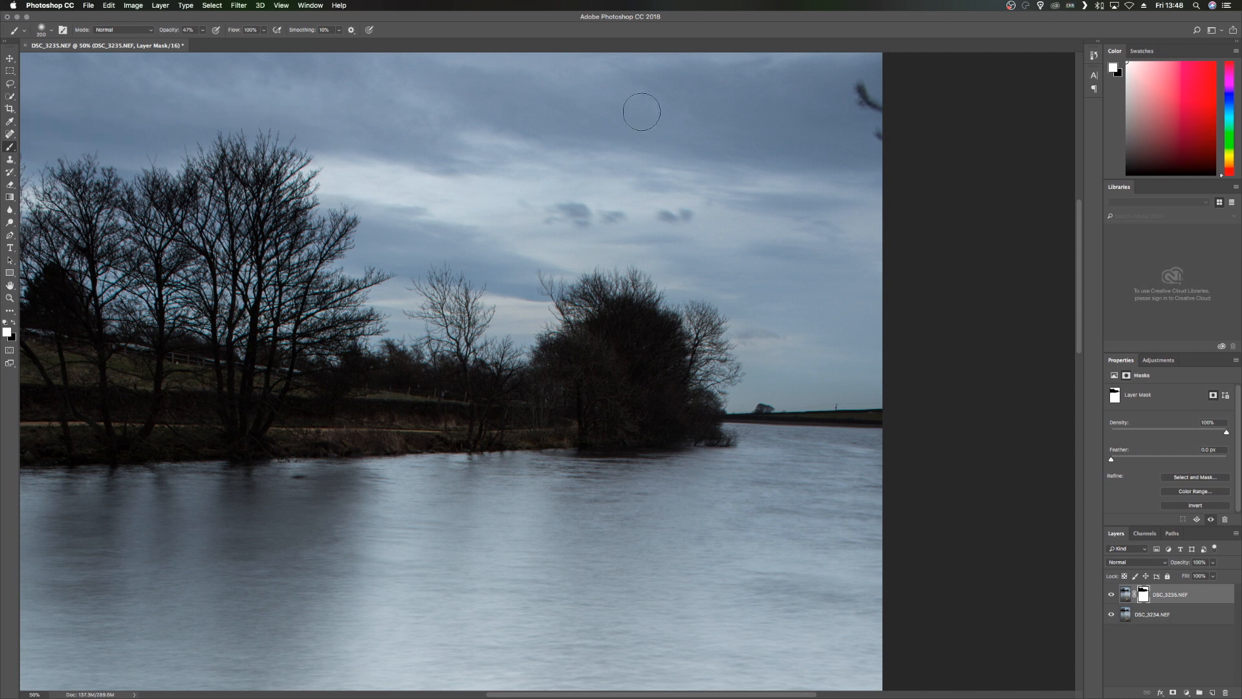
- Remove the stray branch at the sky's right edge from the DSC_3235 layer's image with the Spot Healing Brush
{"action": "key", "text": "super+minus"}
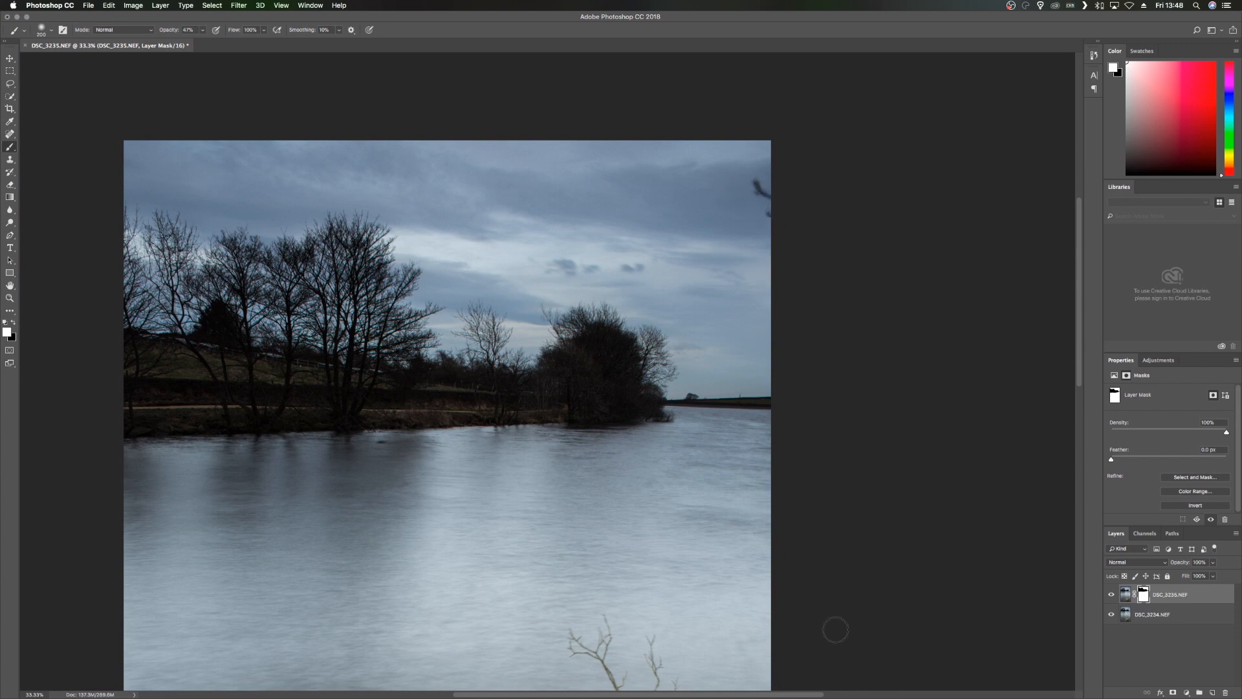
{"action": "left_click", "coordinate": [1125, 598]}
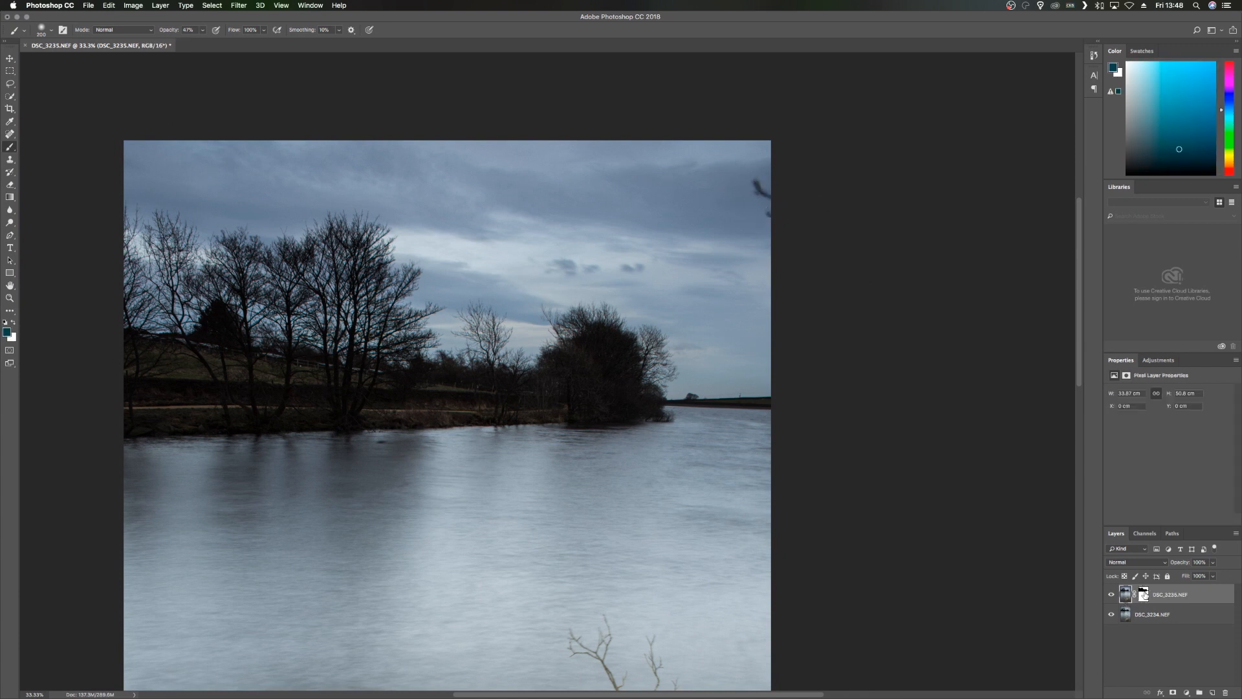
{"action": "left_click", "coordinate": [10, 135]}
{"action": "left_click_drag", "start_coordinate": [755, 181], "coordinate": [773, 217]}
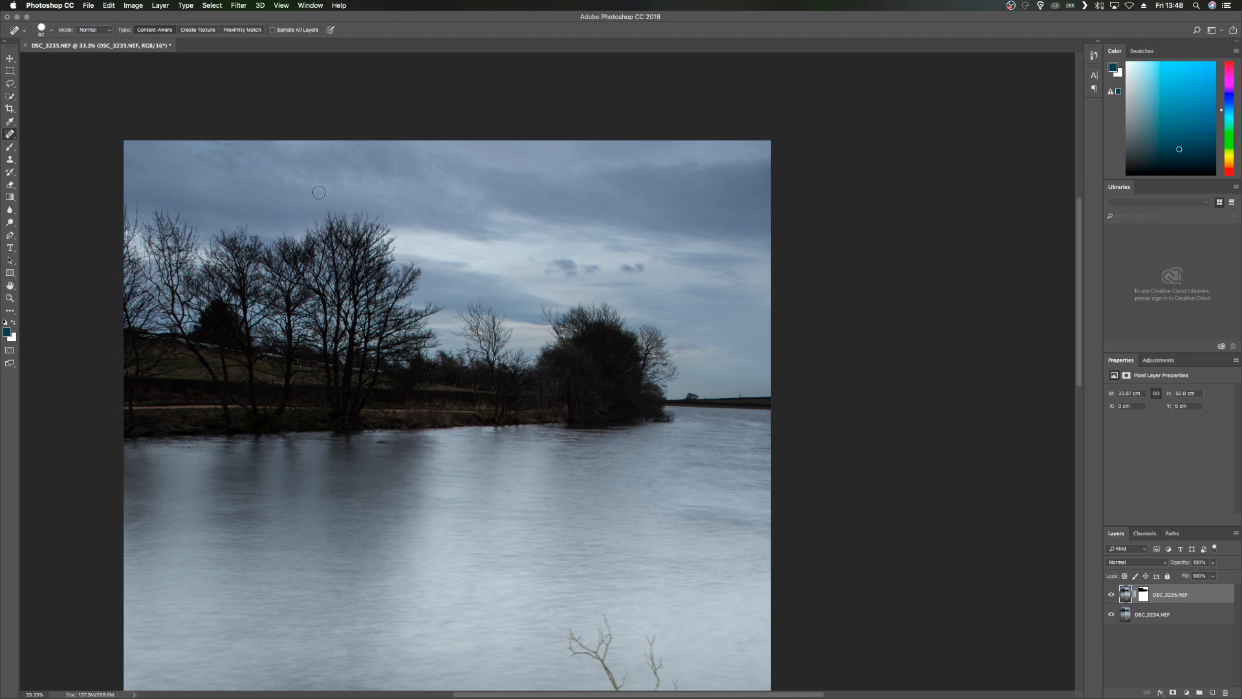
- Save the blended two-layer photo
{"action": "key", "text": "super+minus"}
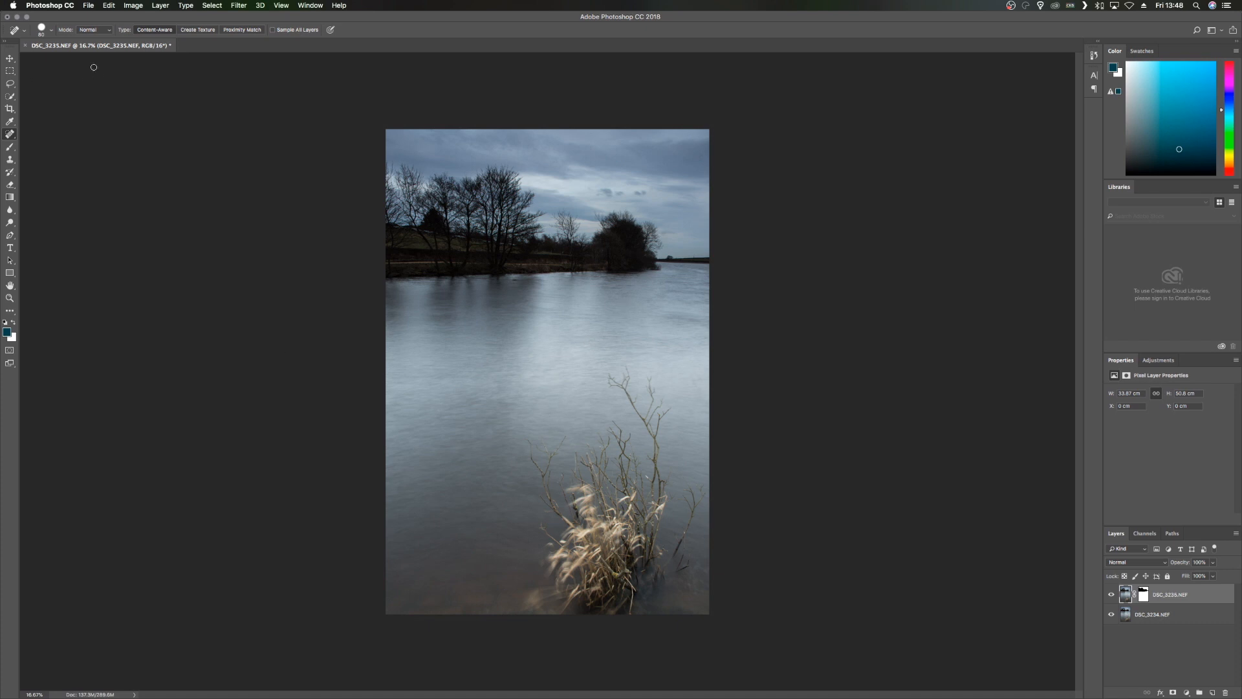
{"action": "left_click", "coordinate": [91, 7]}
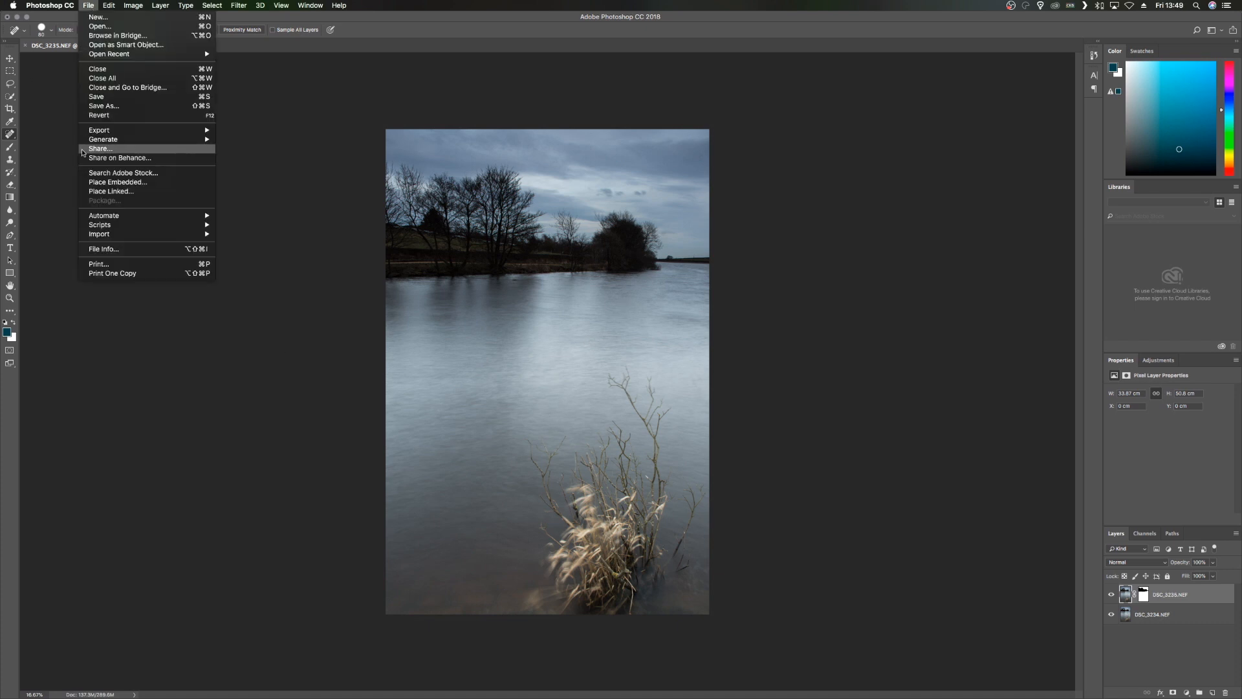
{"action": "left_click", "coordinate": [96, 96]}
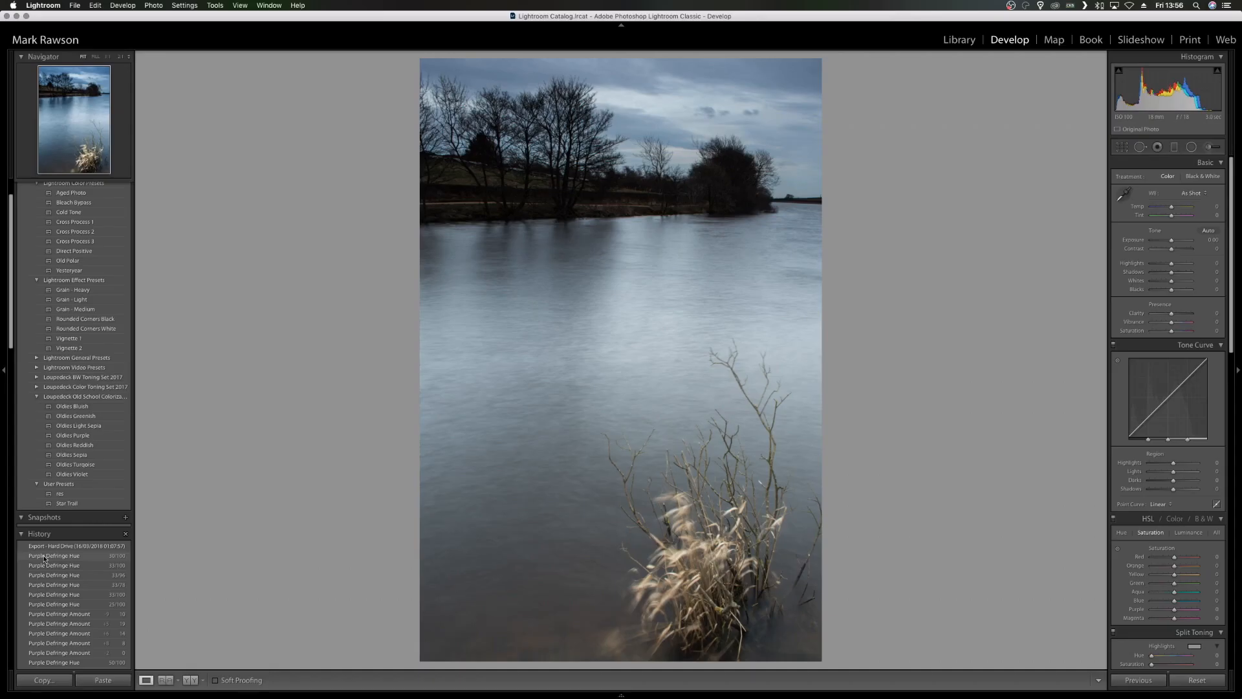
- In Lightroom, restore the blended photo's Purple Defringe Hue history state directly below the export entry
{"action": "left_click", "coordinate": [44, 558]}
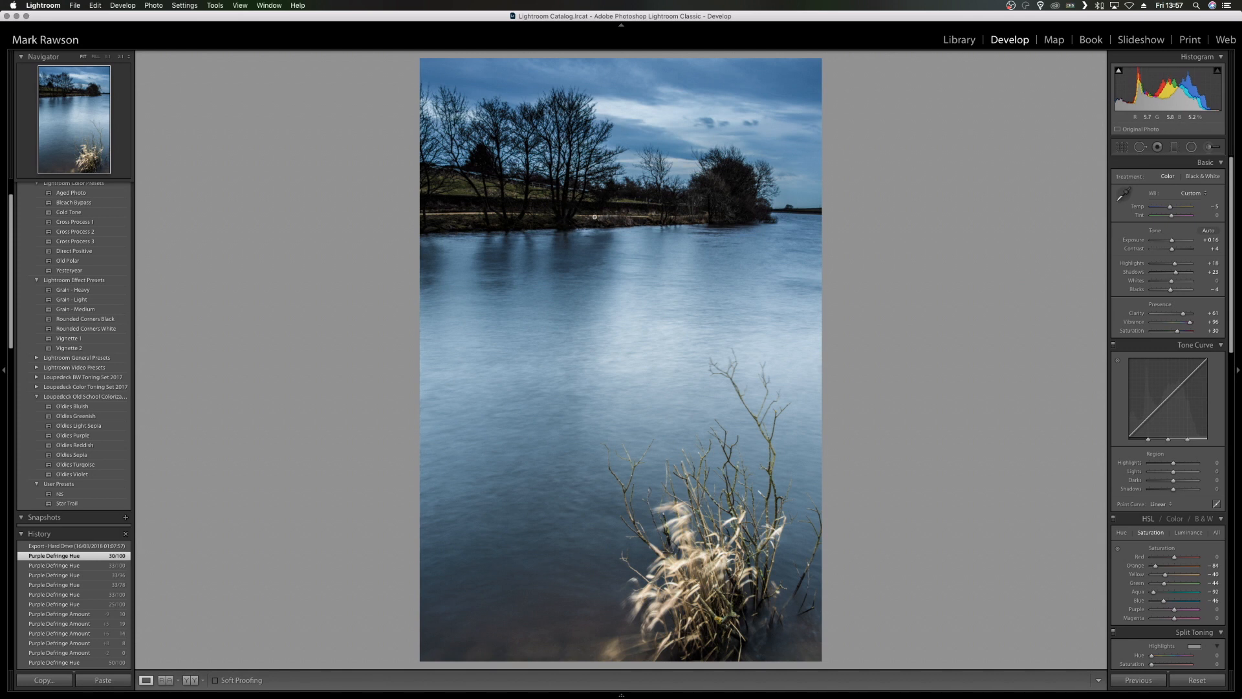
{"action": "mouse_move", "coordinate": [1119, 71]}
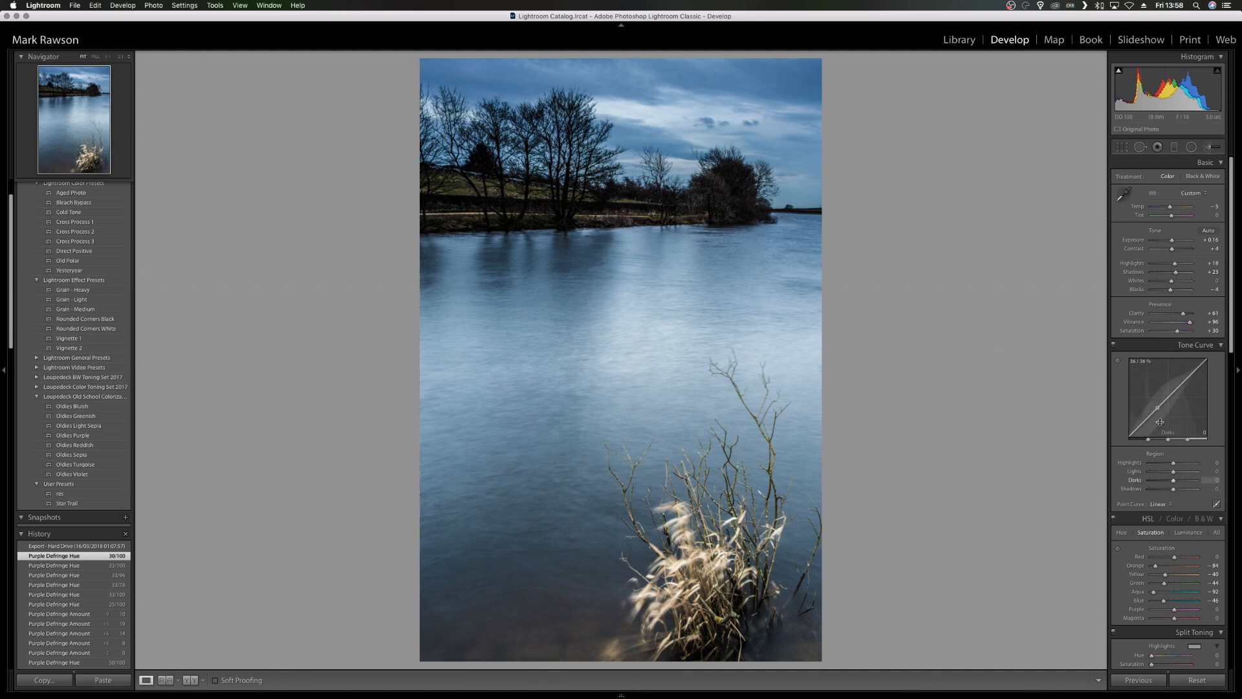
- Set the red hue to 0 in the HSL adjustments and return to the saturation values
{"action": "scroll", "coordinate": [1138, 465], "scroll_direction": "down", "scroll_amount": 2}
{"action": "scroll", "coordinate": [1140, 467], "scroll_direction": "down", "scroll_amount": 6}
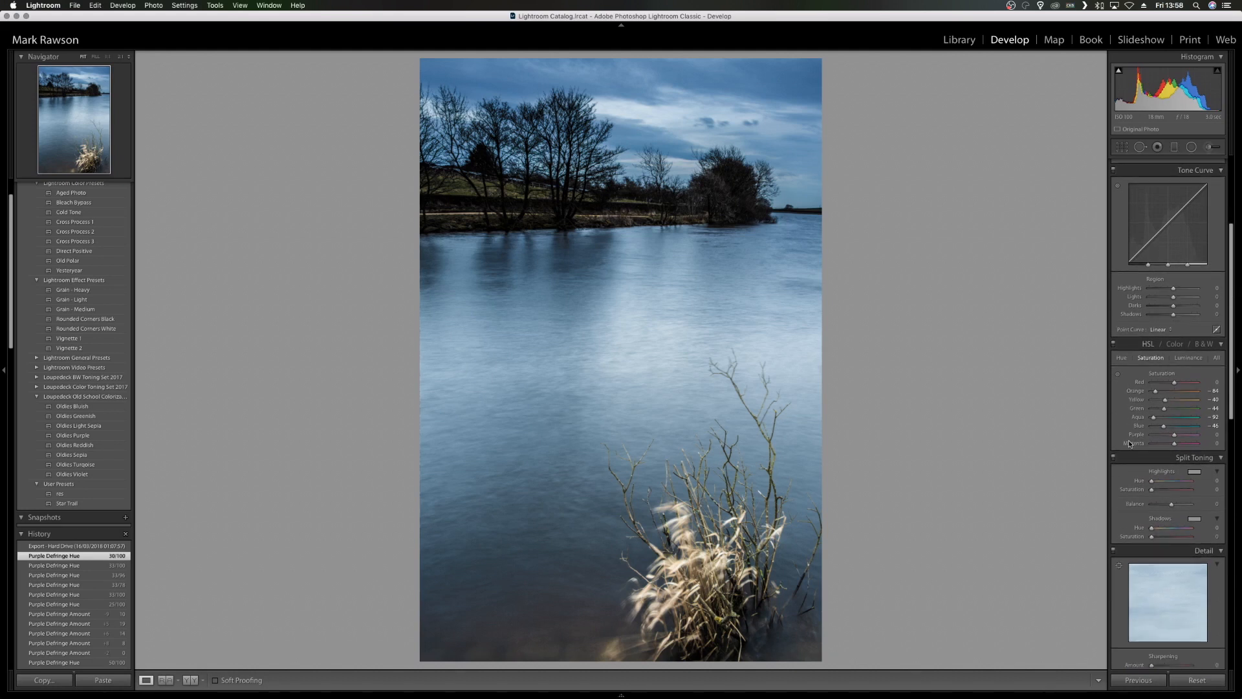
{"action": "left_click", "coordinate": [1122, 358]}
{"action": "left_click", "coordinate": [1213, 384]}
{"action": "type", "text": "0"}
{"action": "key", "text": "Return"}
{"action": "left_click", "coordinate": [1151, 358]}
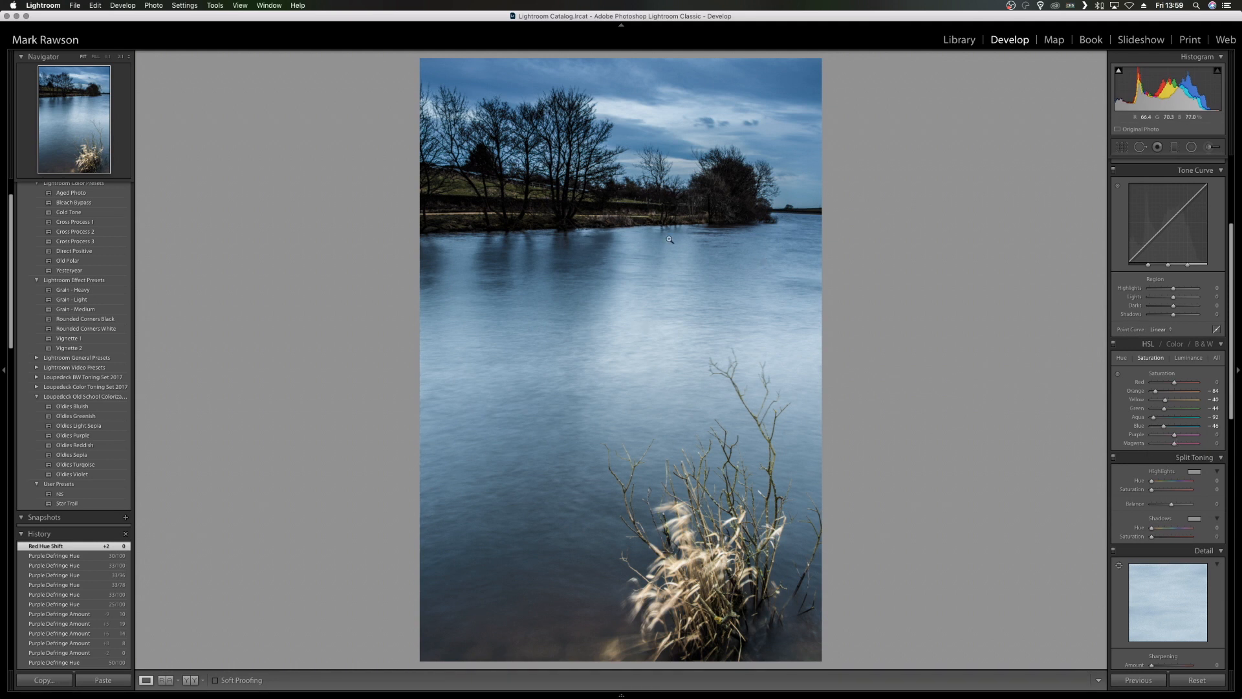
- Review the luminance, detail, lens correction and effects settings, and inspect the tree branches up close for colour fringing
{"action": "left_click", "coordinate": [1188, 358]}
{"action": "scroll", "coordinate": [1166, 461], "scroll_direction": "down", "scroll_amount": 3}
{"action": "scroll", "coordinate": [1167, 461], "scroll_direction": "down", "scroll_amount": 8}
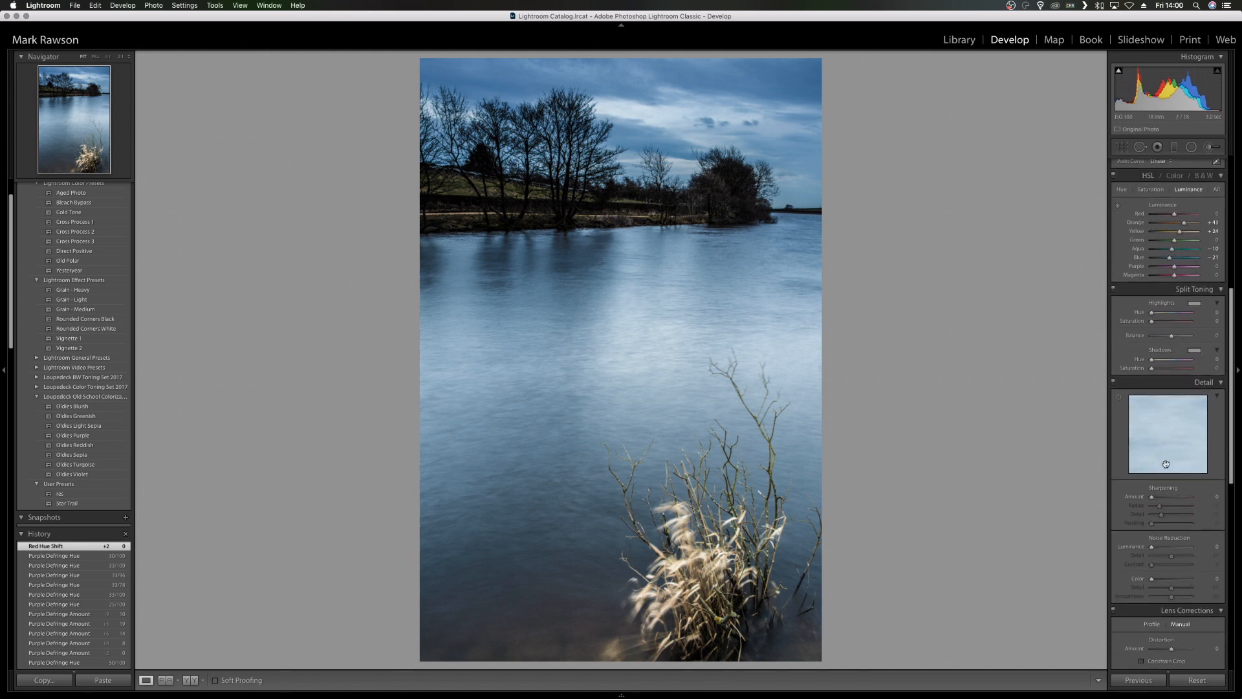
{"action": "scroll", "coordinate": [1165, 473], "scroll_direction": "down", "scroll_amount": 4}
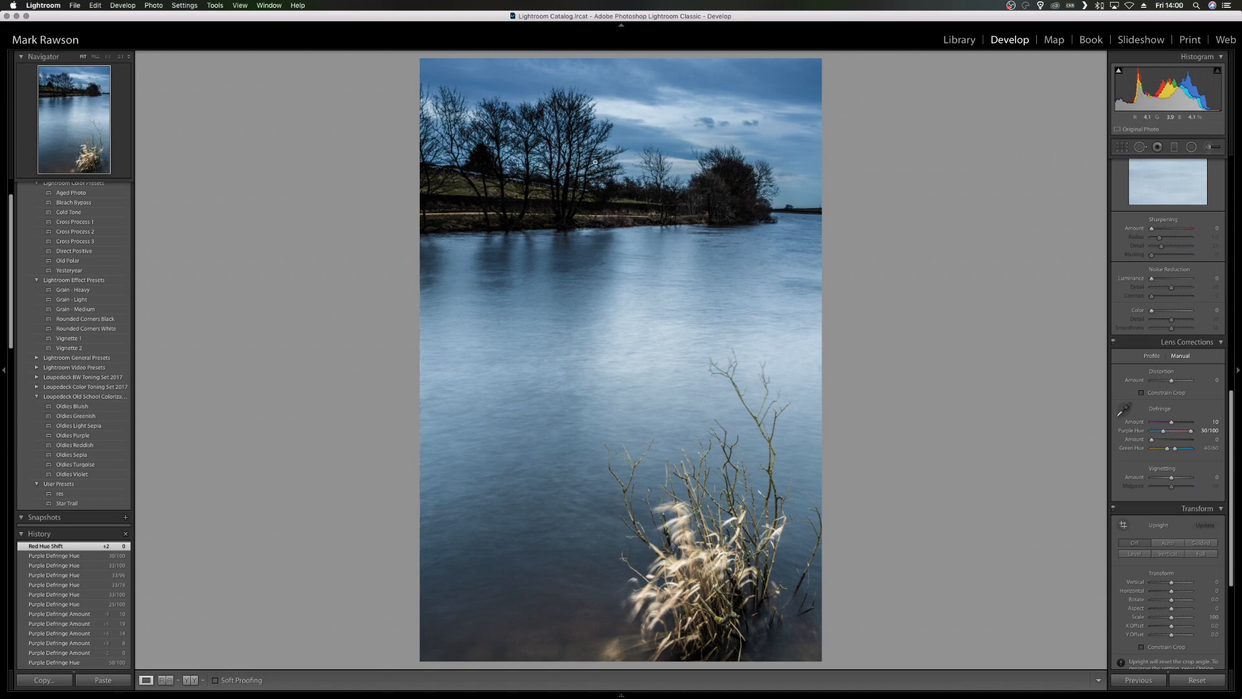
{"action": "left_click", "coordinate": [585, 104]}
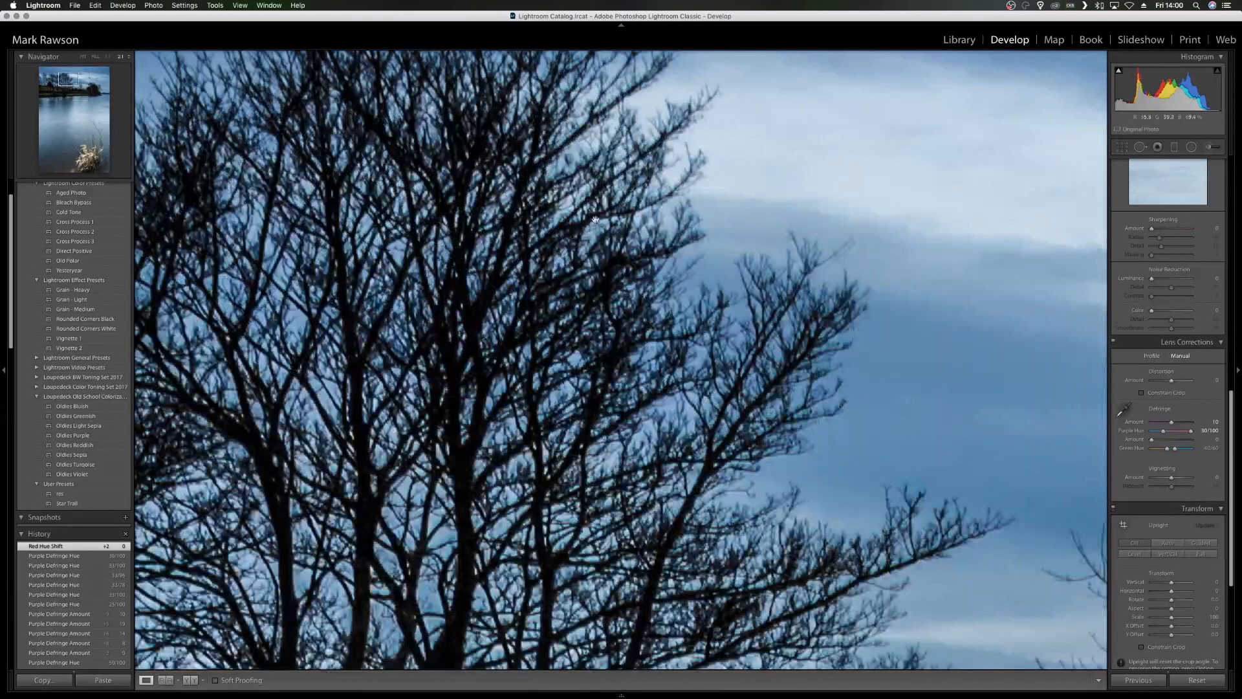
{"action": "left_click_drag", "start_coordinate": [578, 157], "coordinate": [587, 326]}
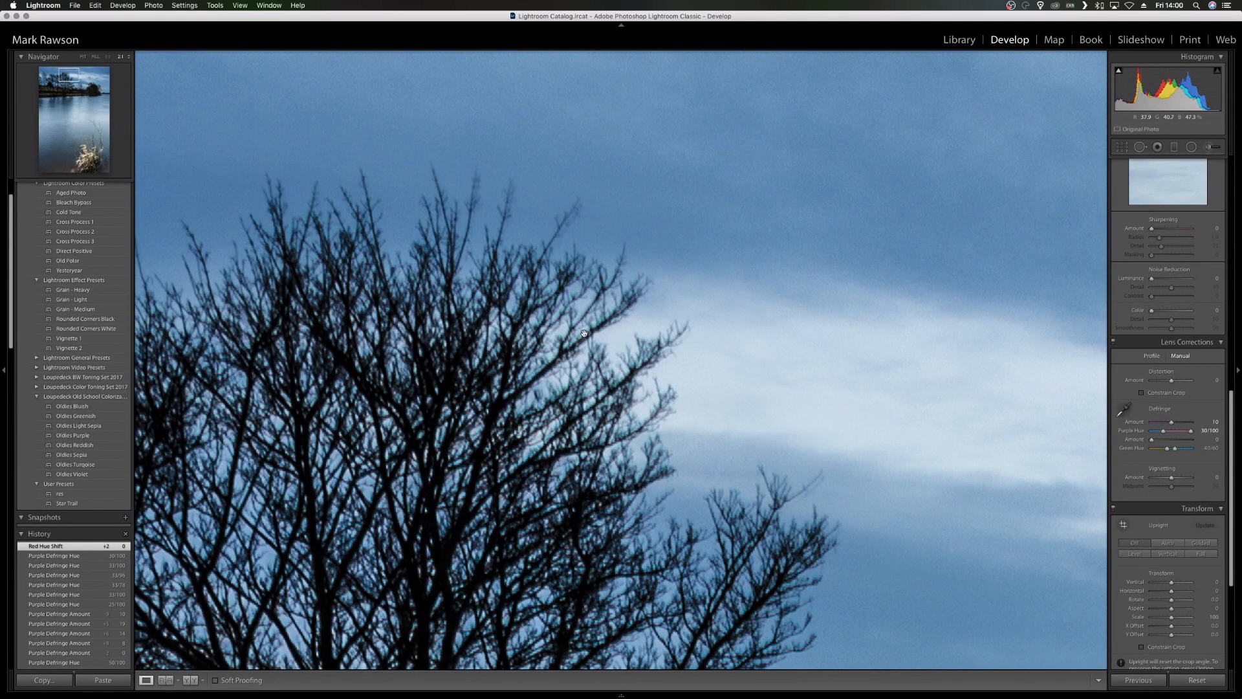
{"action": "left_click", "coordinate": [527, 387]}
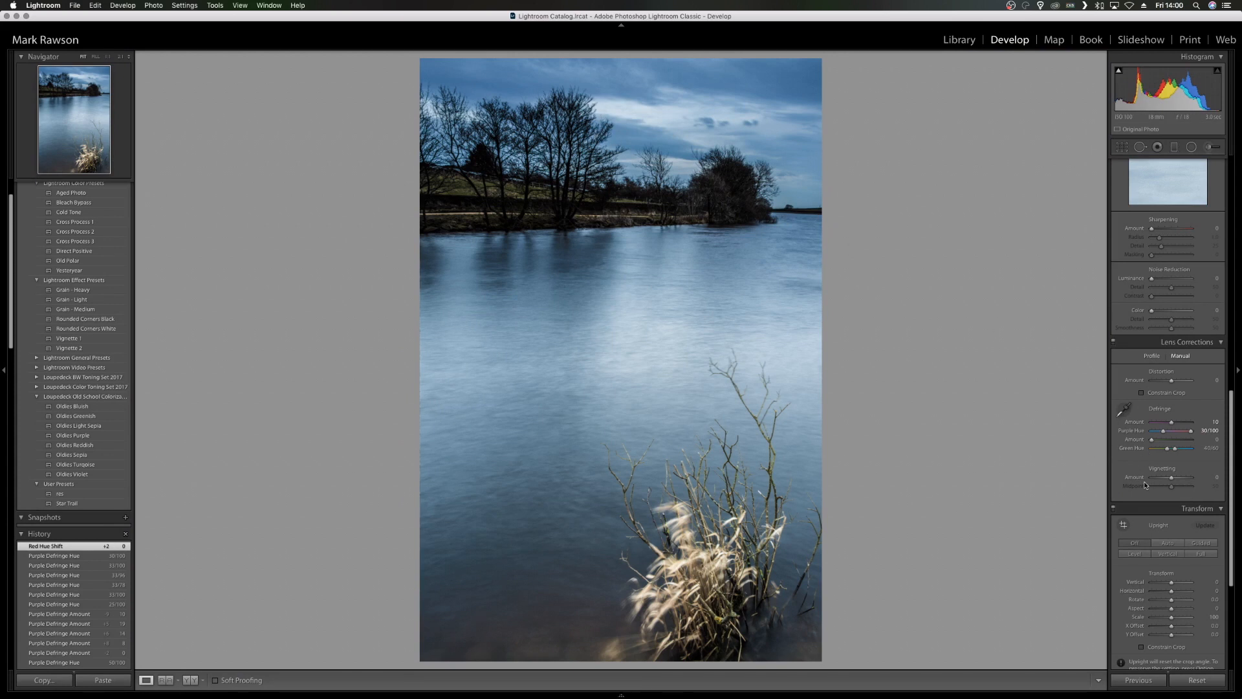
{"action": "scroll", "coordinate": [1147, 505], "scroll_direction": "down", "scroll_amount": 8}
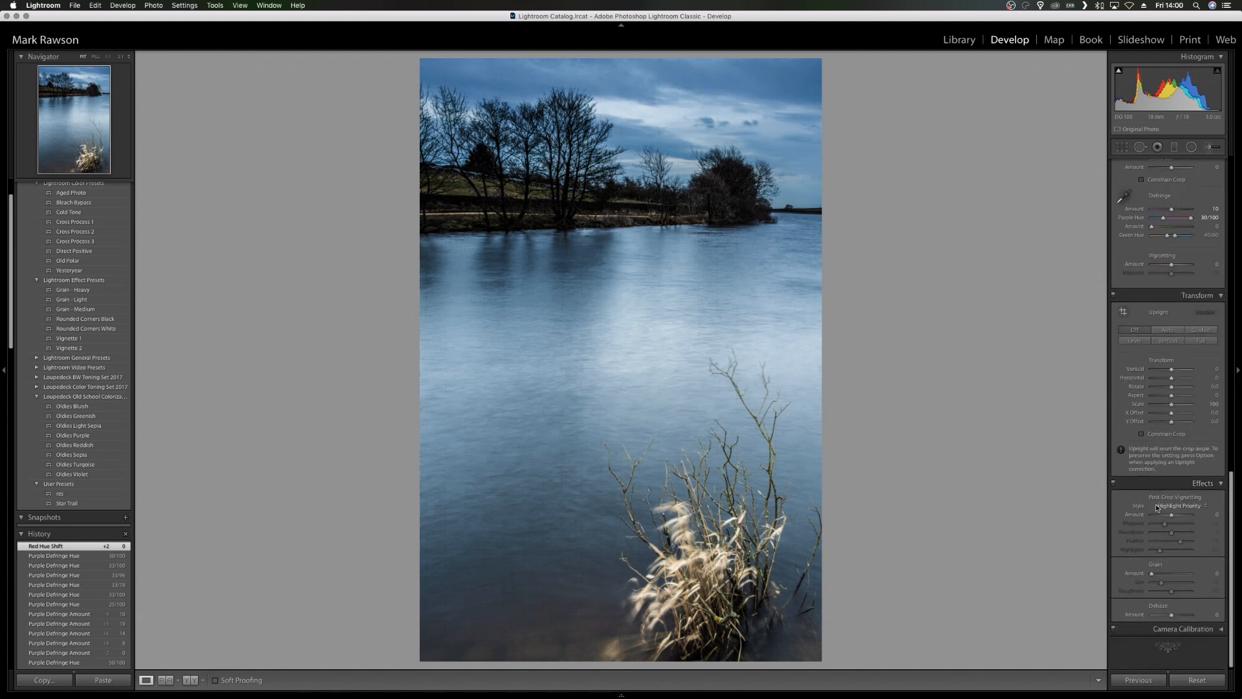